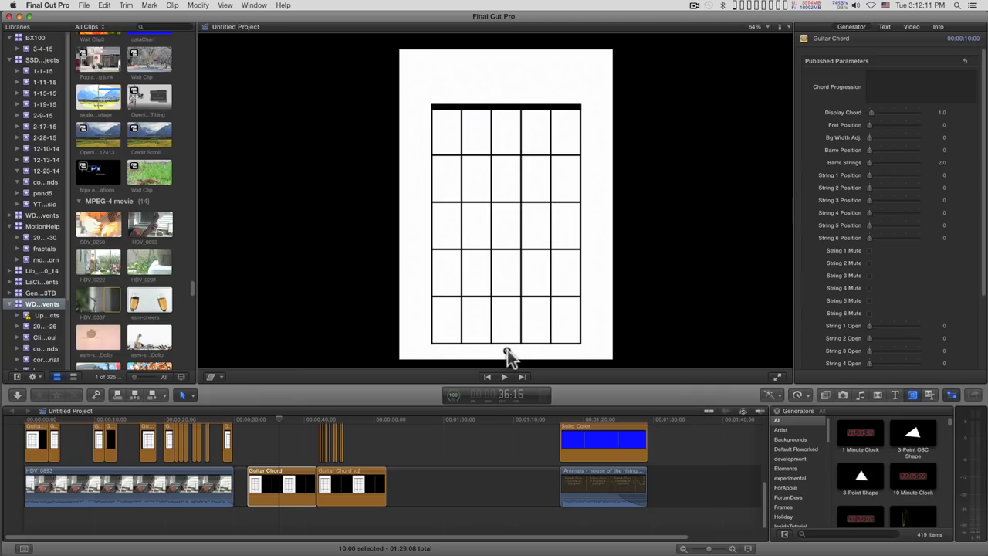
Preview the A# and blank chord chart clips, then undo a trial move of the chart.
left_click(366, 418)
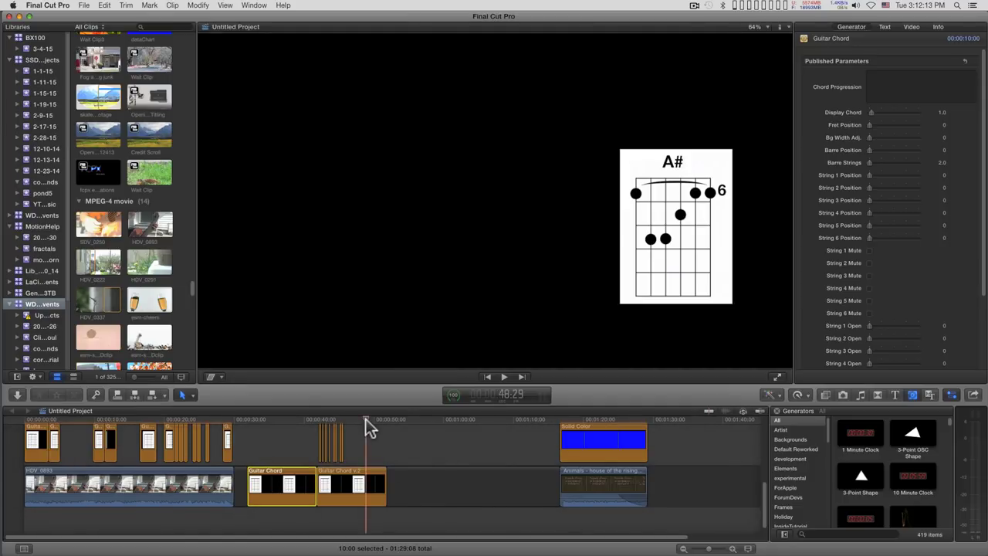
left_click(288, 421)
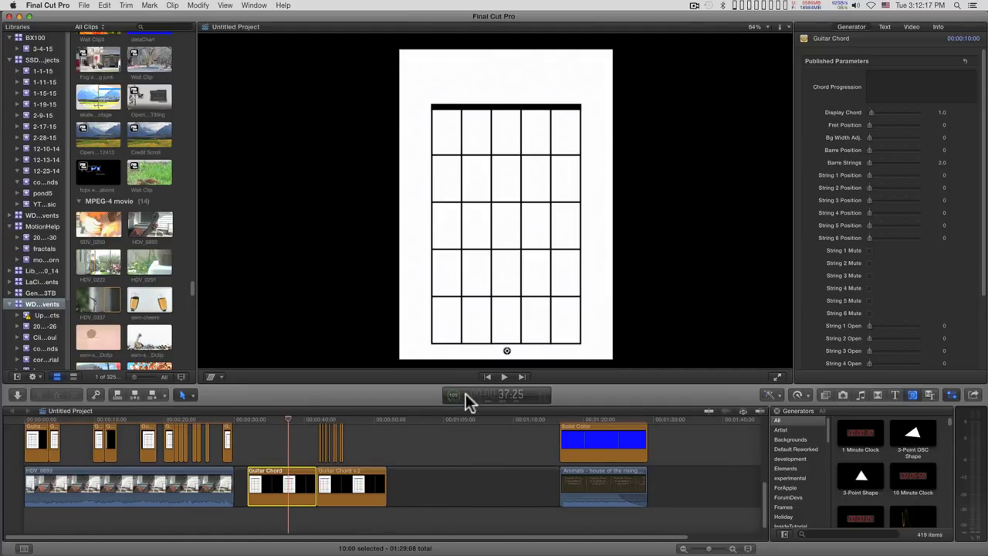
left_click_drag(507, 349, 477, 348)
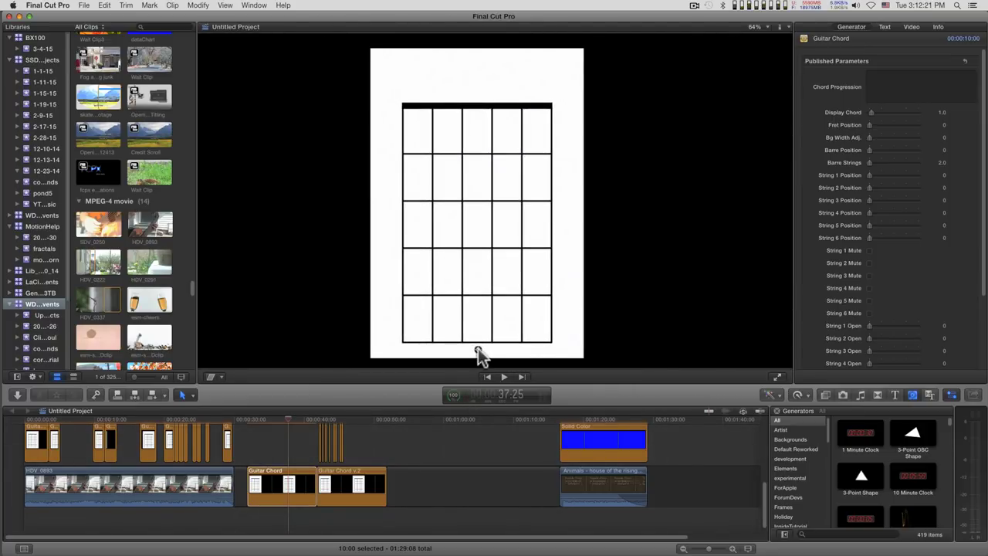
key("super+z")
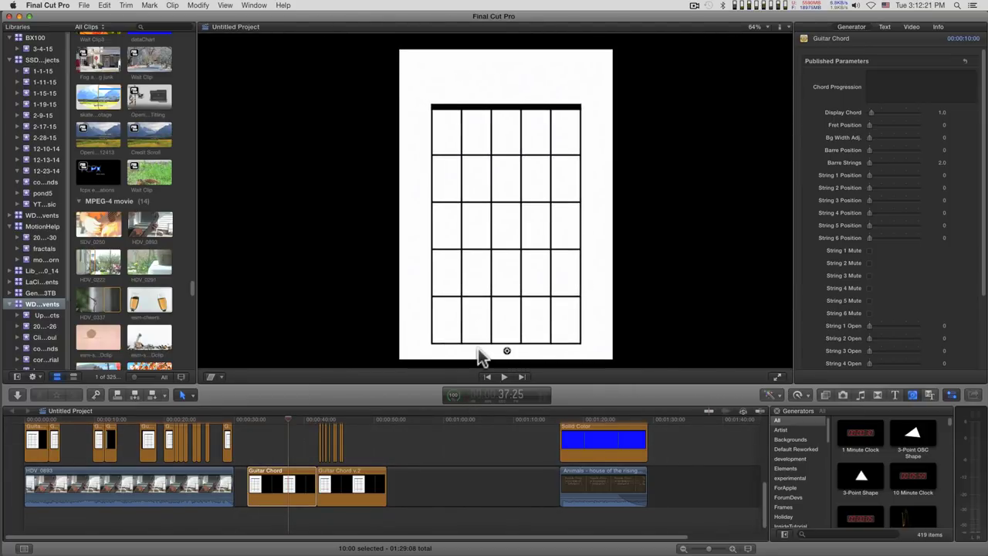
Enter Am, C, D, F and E as separate lines in the Chord Progression box.
left_click(882, 89)
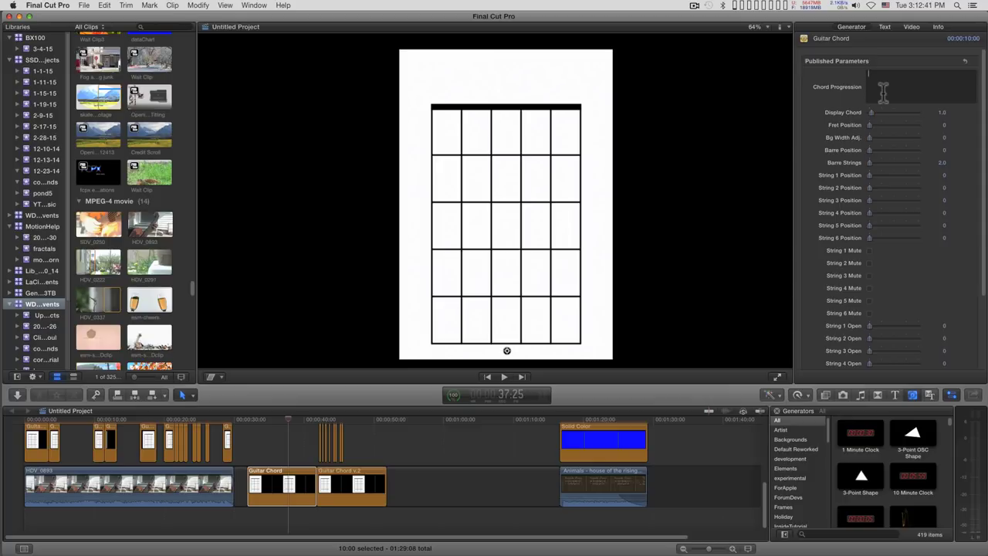
type("Am")
key("Return")
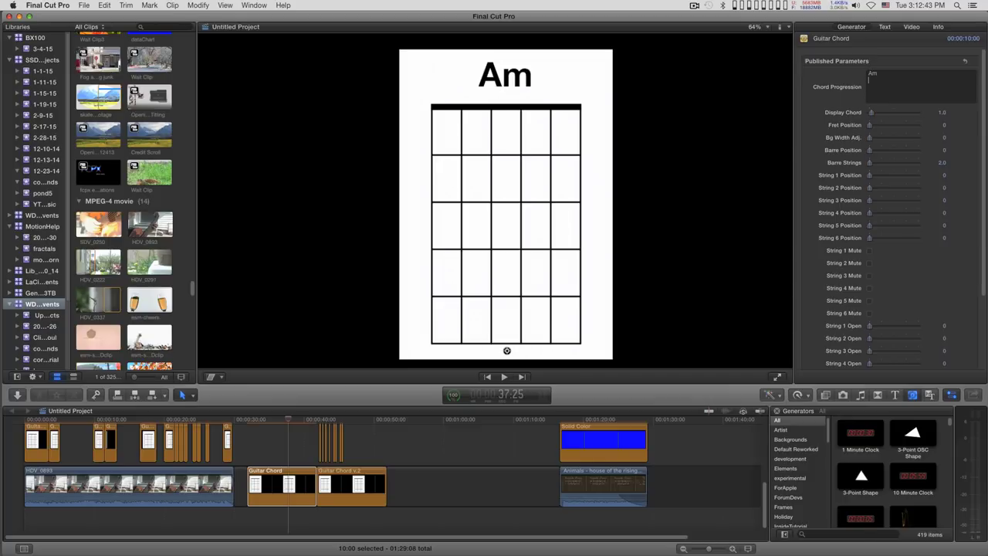
type("C")
key("Return")
type("D ")
type("F")
key("Return")
left_click(224, 416)
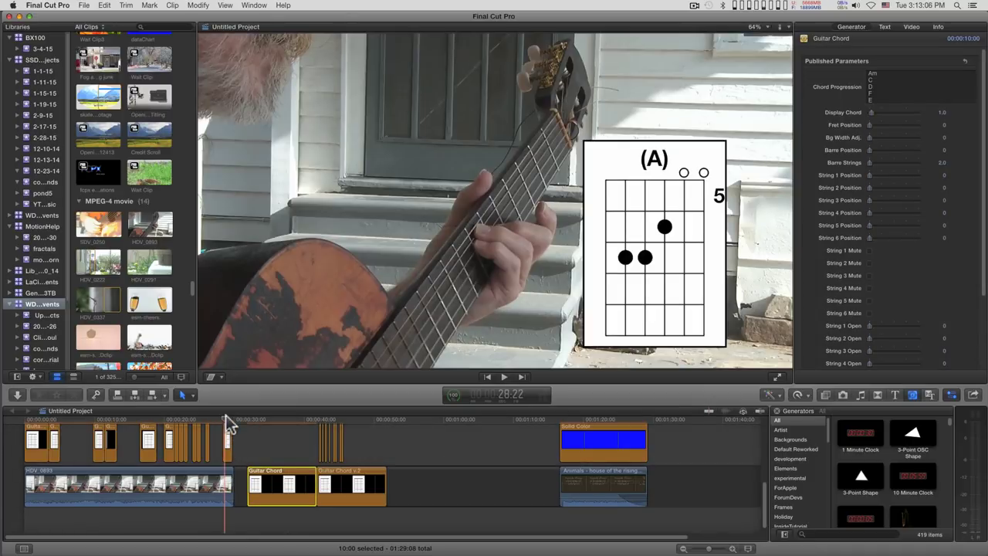
Scrub the footage and set Display Chord to 2.23 so the chart title reads C.
left_click_drag(225, 416, 282, 470)
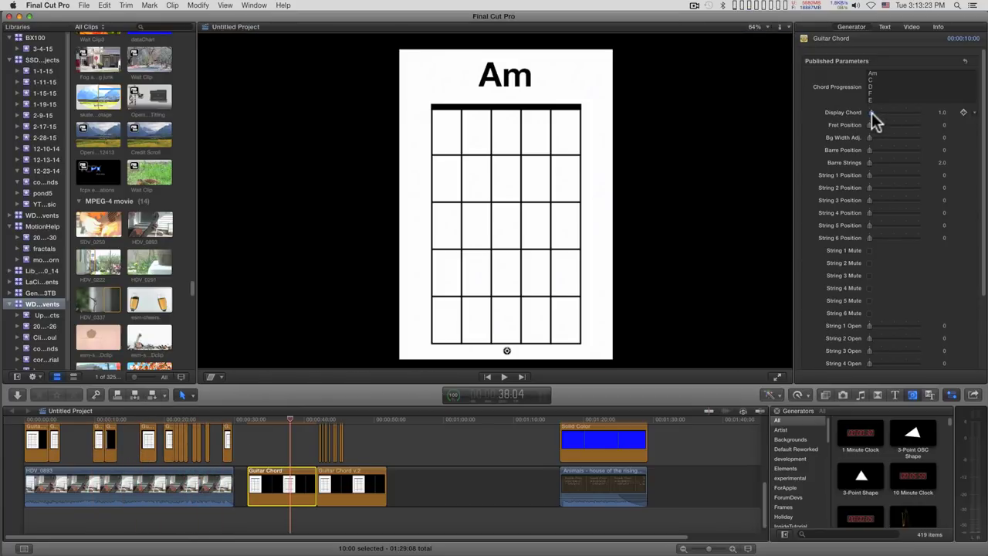
left_click_drag(872, 113, 875, 112)
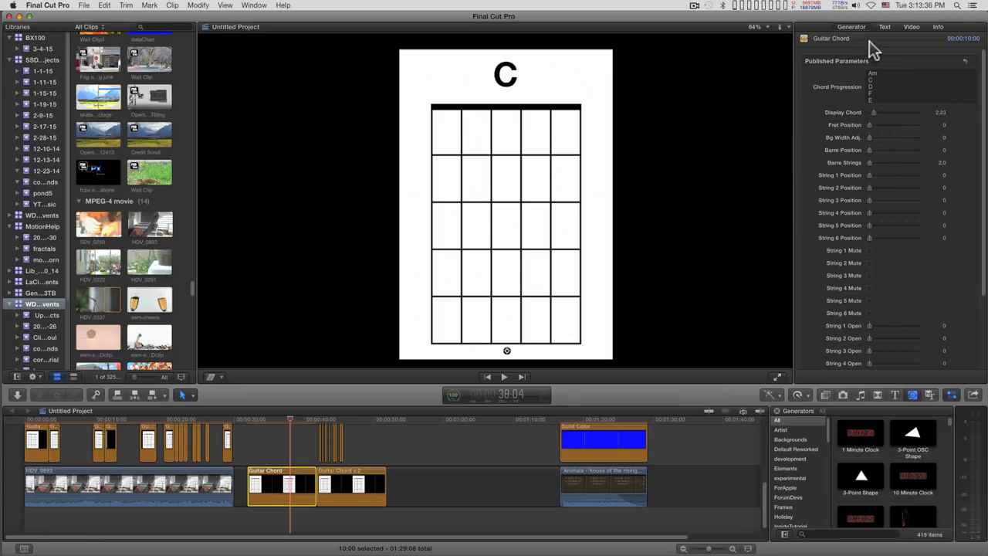
Open the Character Viewer in Unicode view and select the music flat, then sharp, sign.
left_click(886, 6)
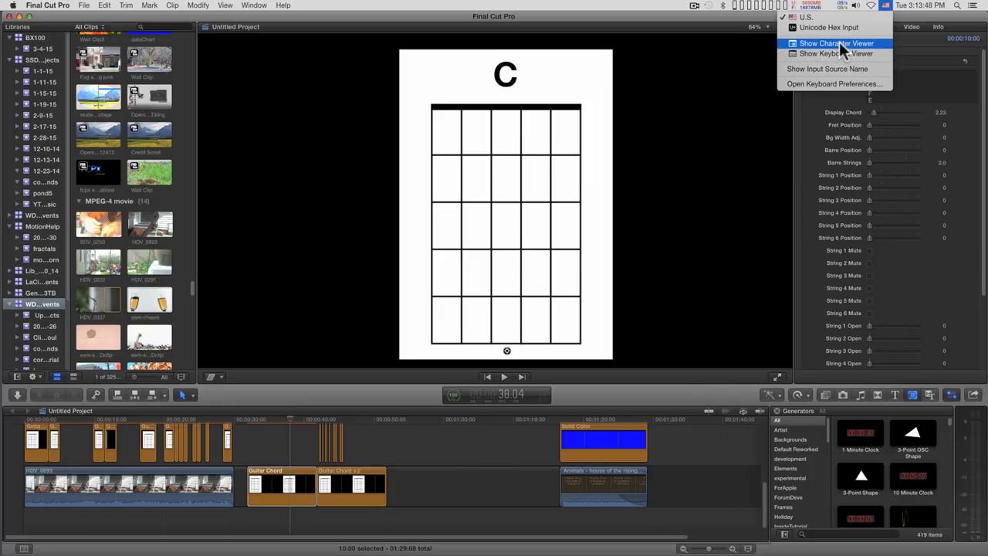
left_click(868, 45)
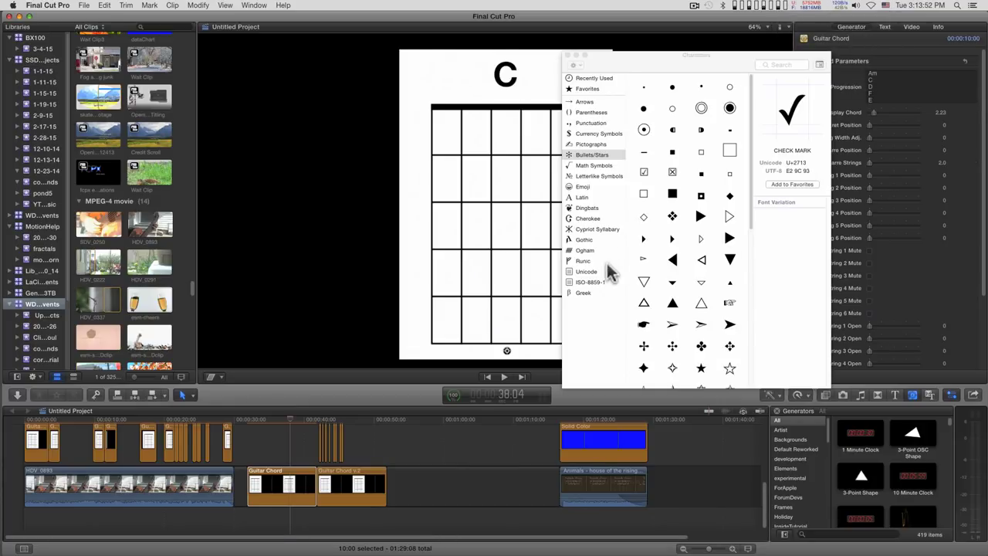
left_click(590, 272)
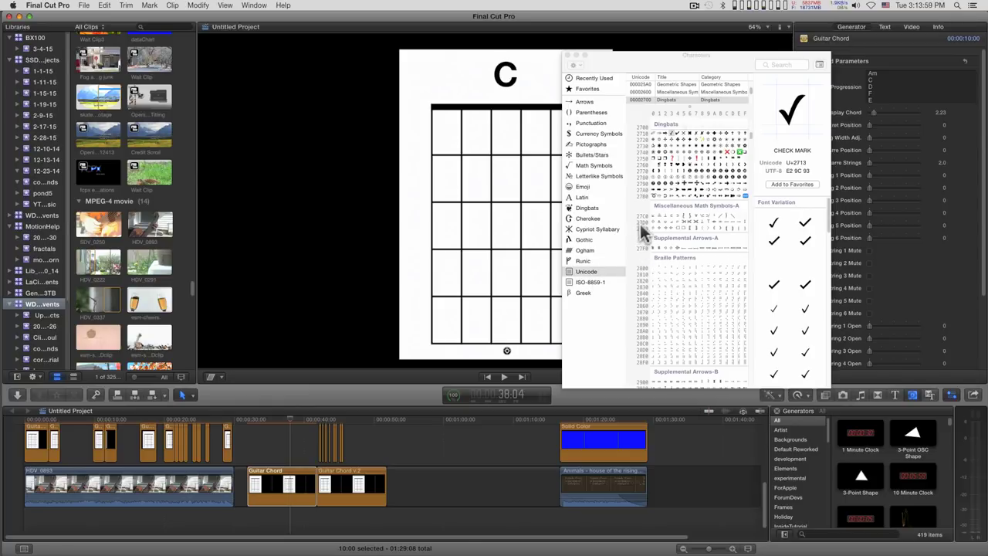
scroll(655, 167, "up", 2)
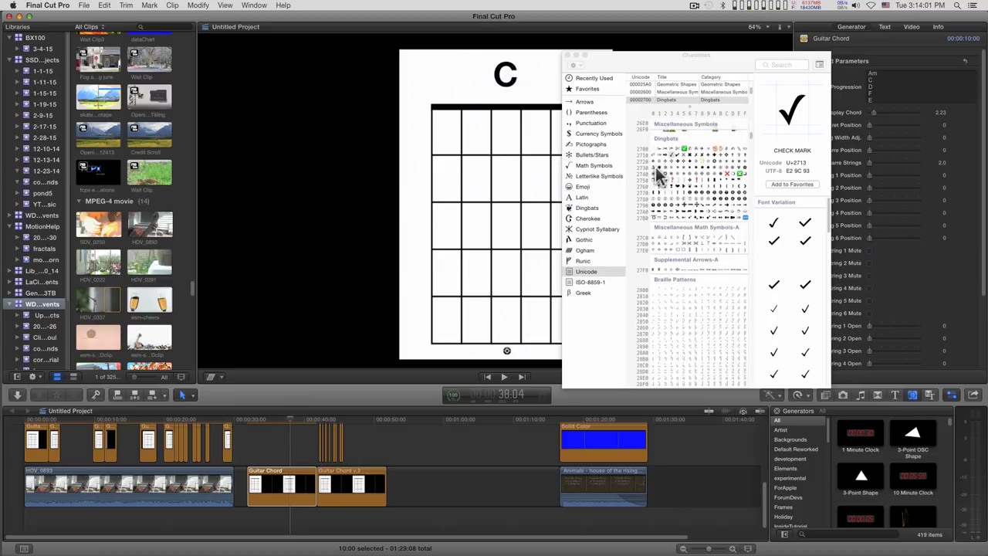
scroll(664, 179, "up", 6)
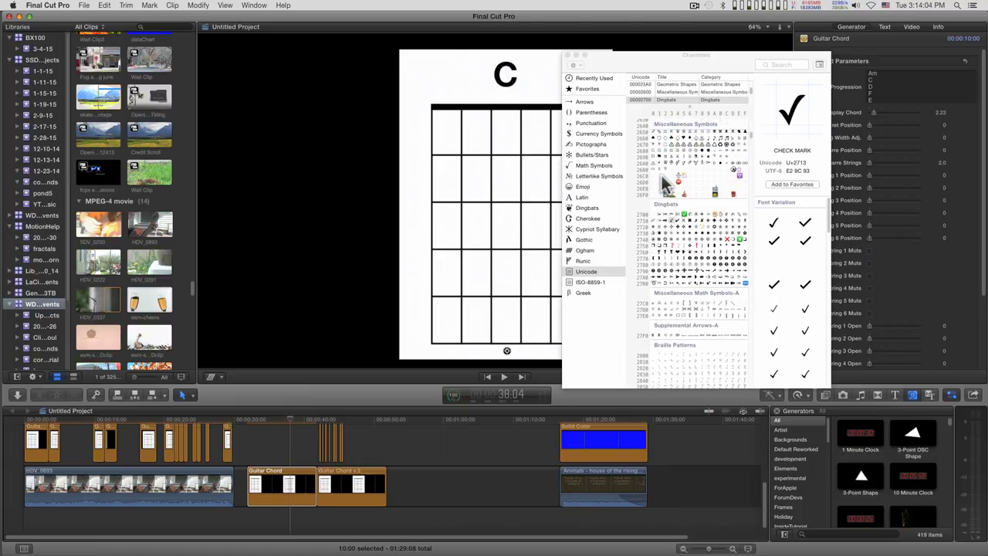
scroll(678, 173, "up", 1)
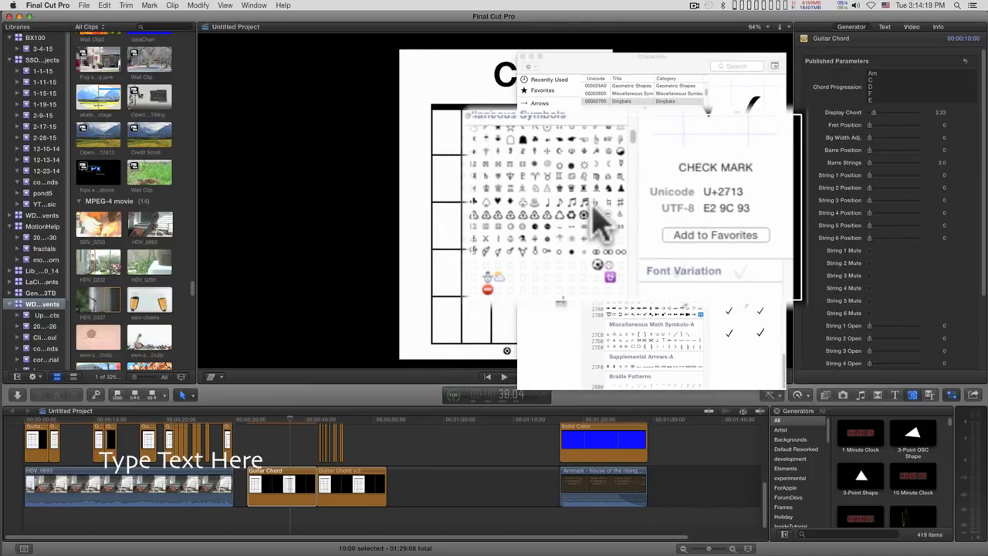
left_click(606, 230)
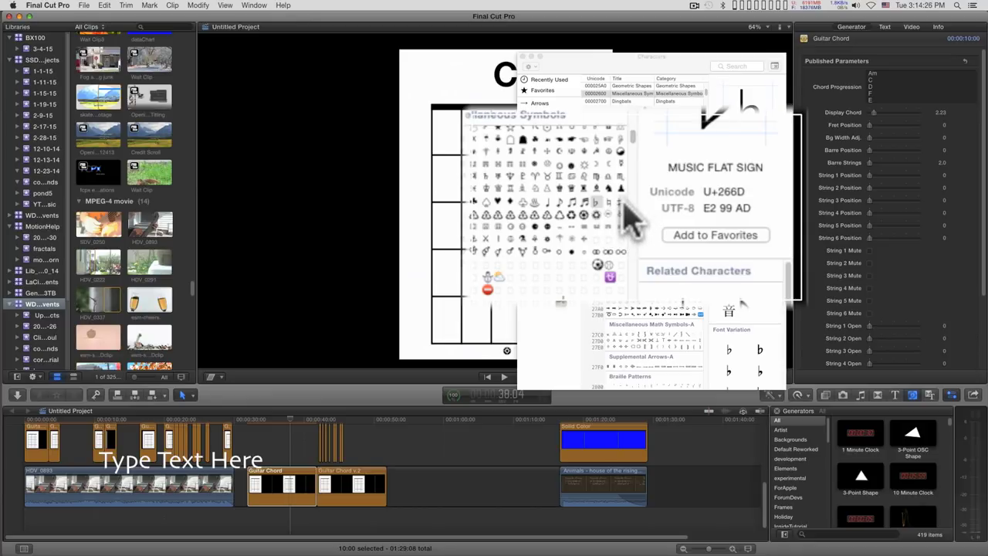
left_click(620, 201)
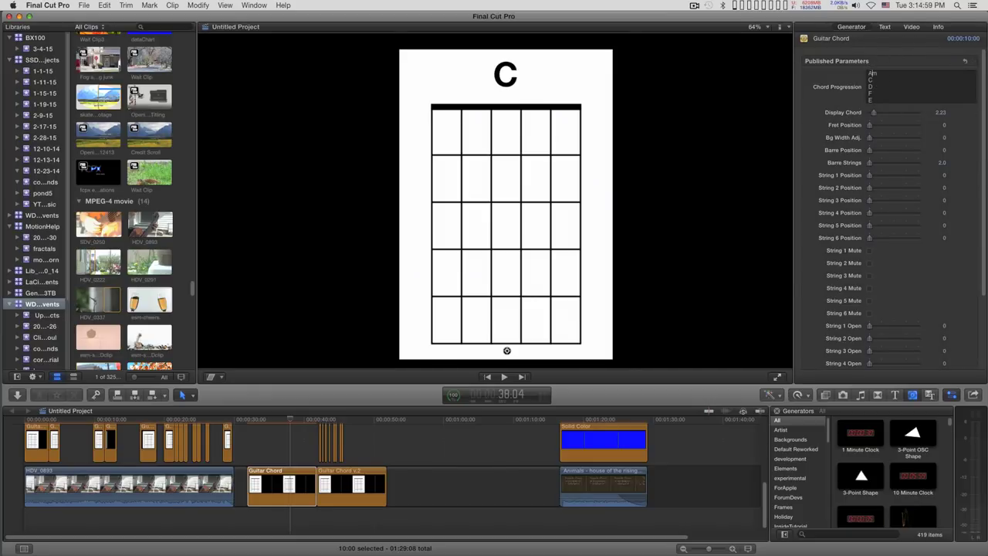
Insert the music sharp sign after A so the first chord reads A♯m.
key("ctrl+super+space")
left_click_drag(833, 125, 596, 57)
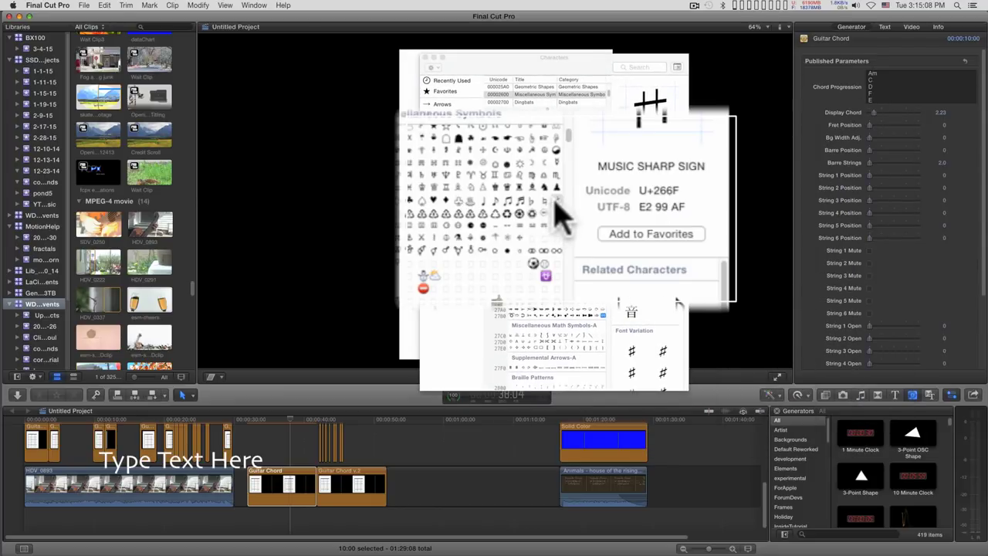
double_click(578, 173)
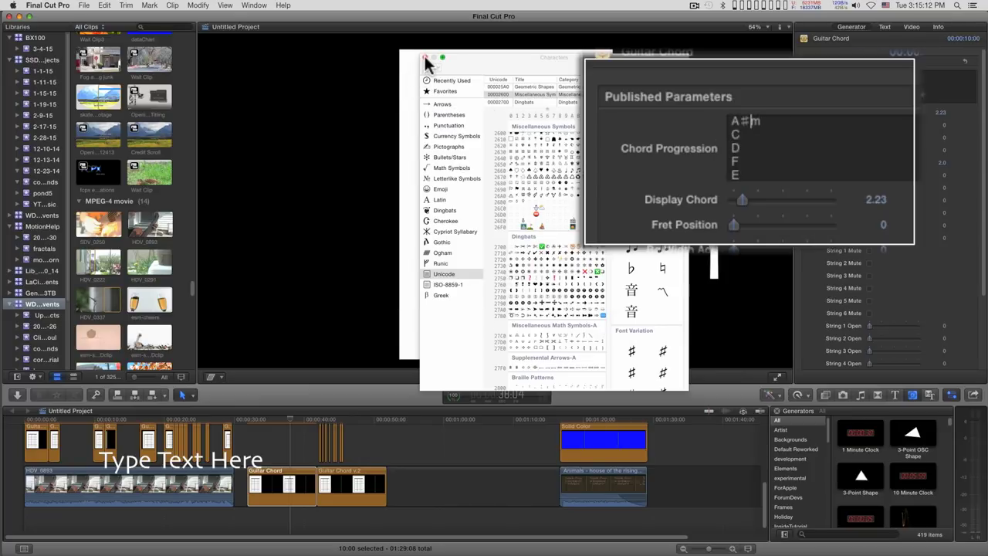
left_click(424, 57)
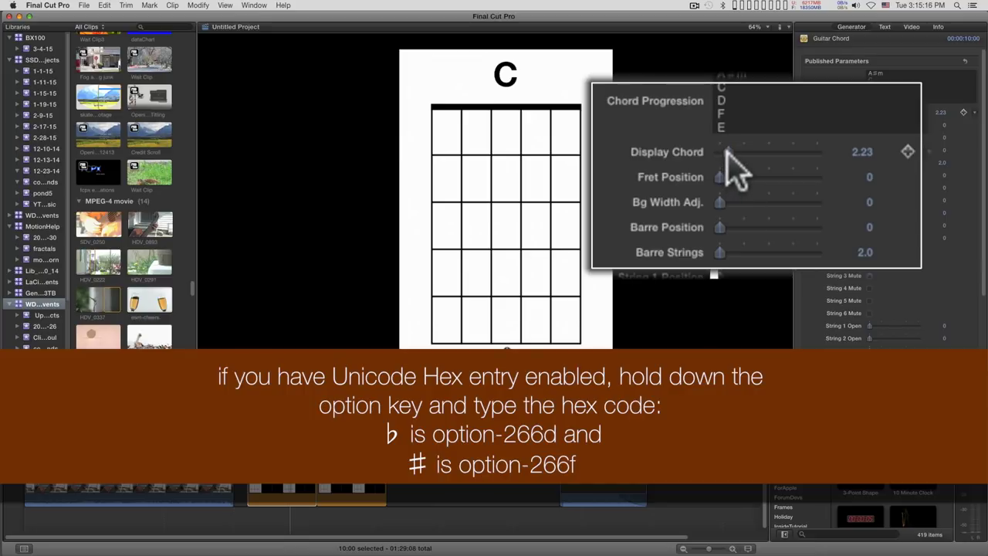
Move the Display Chord slider back so the chart shows the first chord, A♭m.
left_click_drag(726, 153, 727, 154)
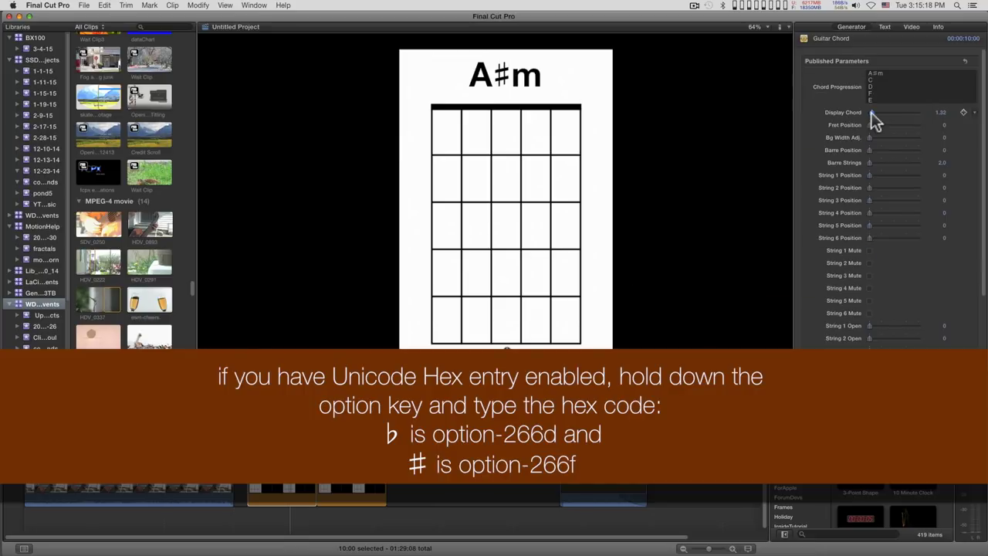
mouse_move(871, 114)
left_mouse_down()
mouse_move(880, 113)
mouse_move(871, 113)
left_mouse_up()
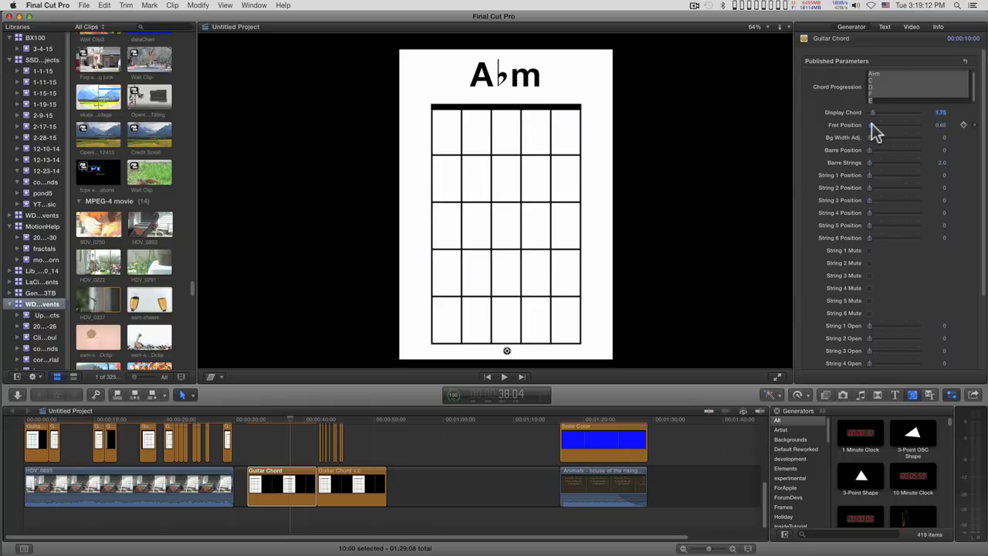
Set Fret Position to 18 and Bg Width Adj. to 100.
left_click_drag(871, 124, 877, 123)
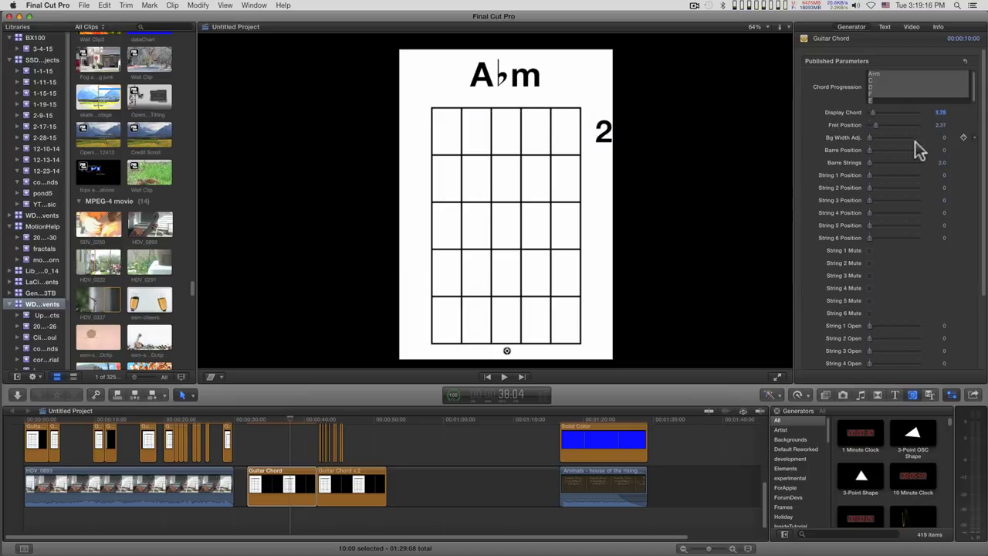
left_click_drag(876, 125, 883, 126)
left_click_drag(869, 135, 934, 137)
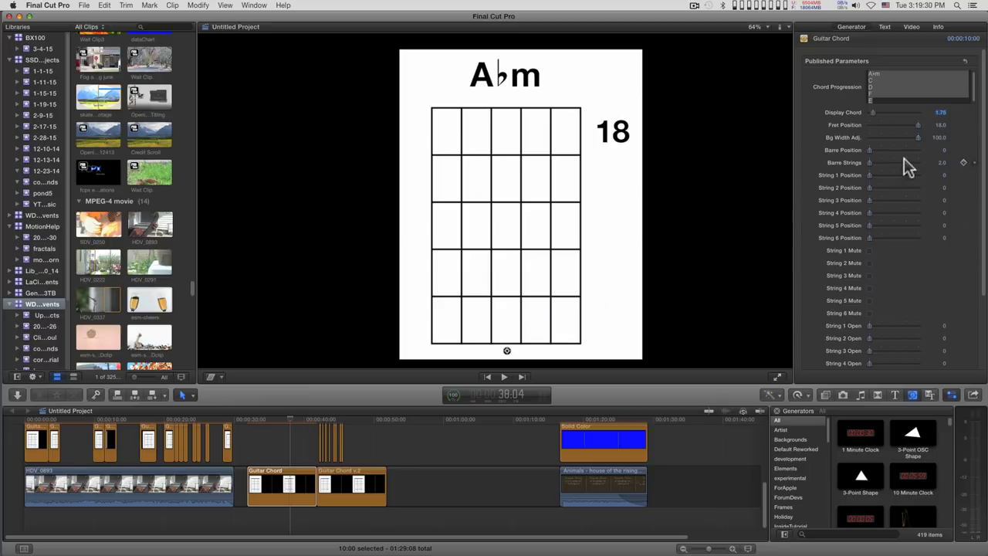
Try a barre, reset Barre Position to 0, and add finger dots on strings 1 and 2.
left_click_drag(870, 151, 899, 150)
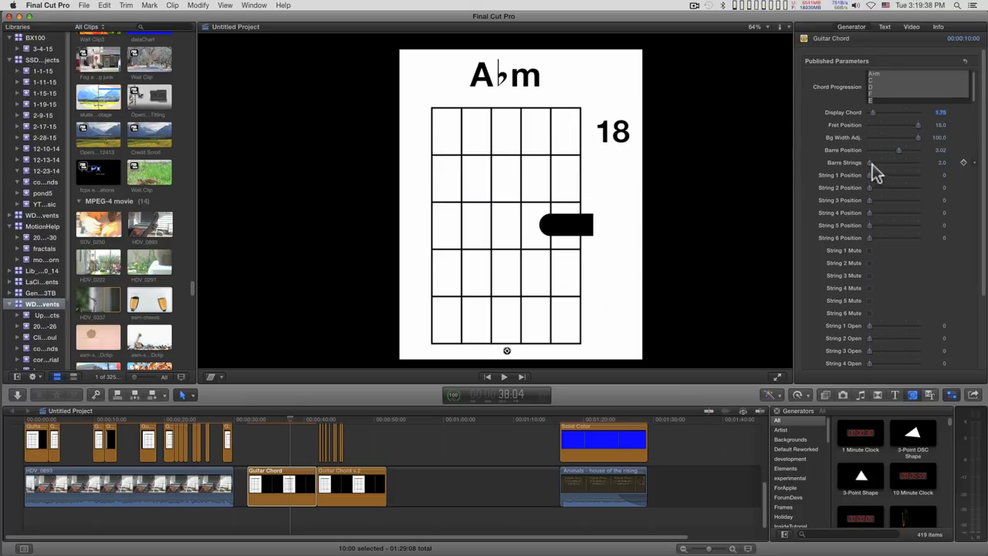
left_click_drag(876, 162, 960, 165)
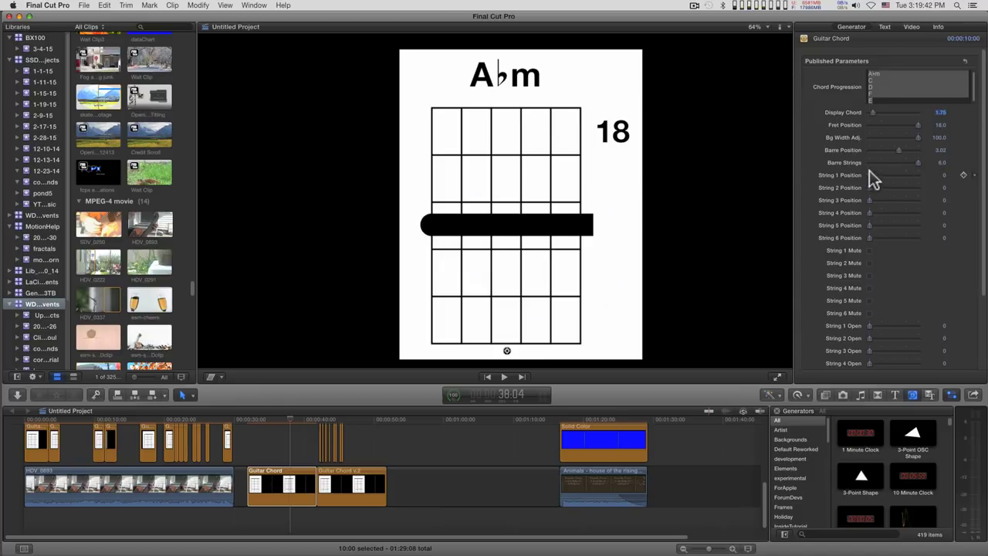
left_click_drag(898, 150, 811, 152)
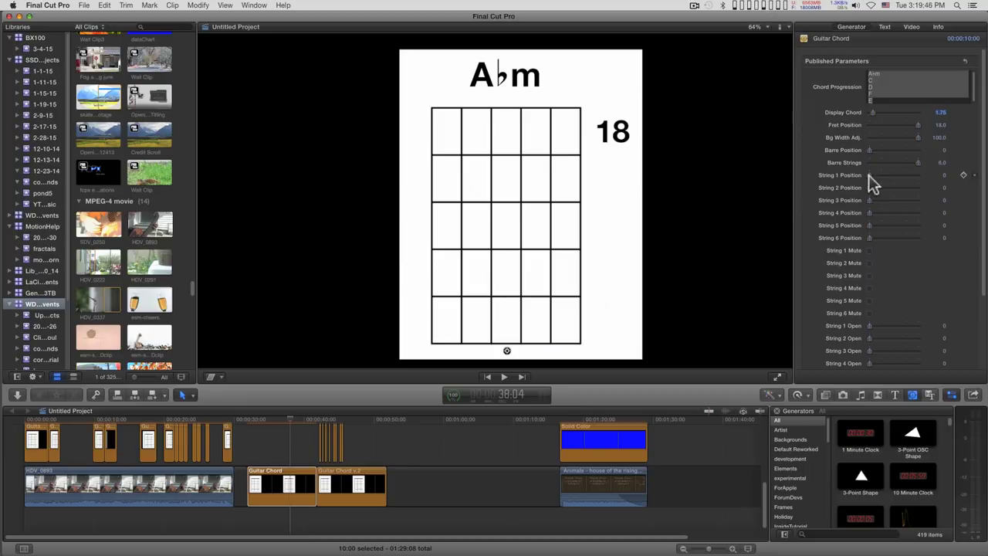
left_click_drag(869, 174, 892, 176)
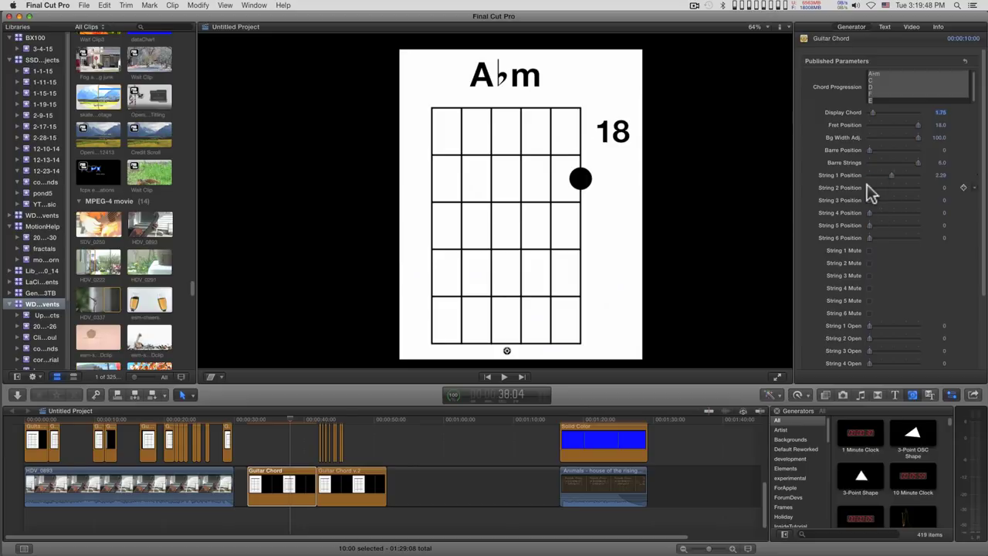
left_click_drag(868, 186, 907, 212)
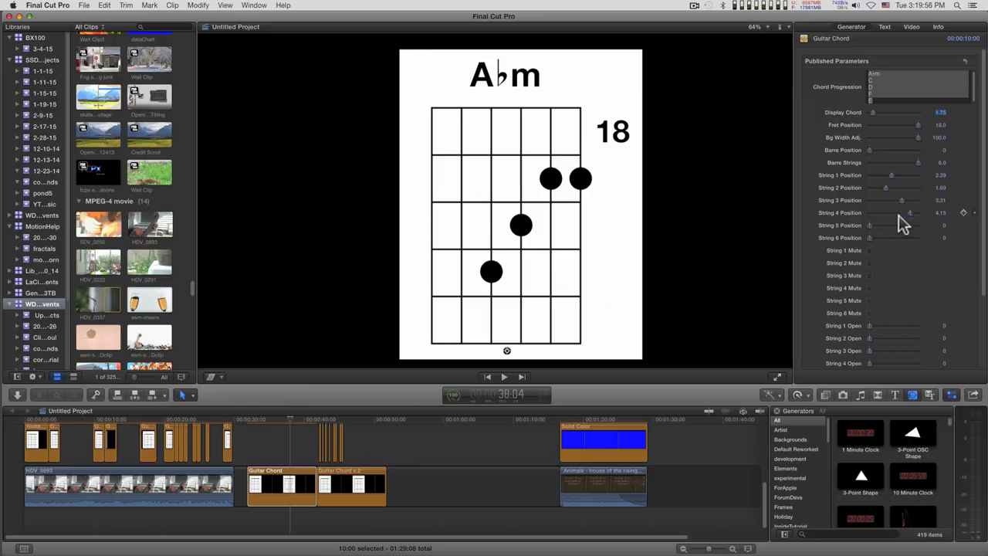
Check String 1 Mute and set String 6 and String 5 Open to 2.0.
scroll(862, 221, "down", 3)
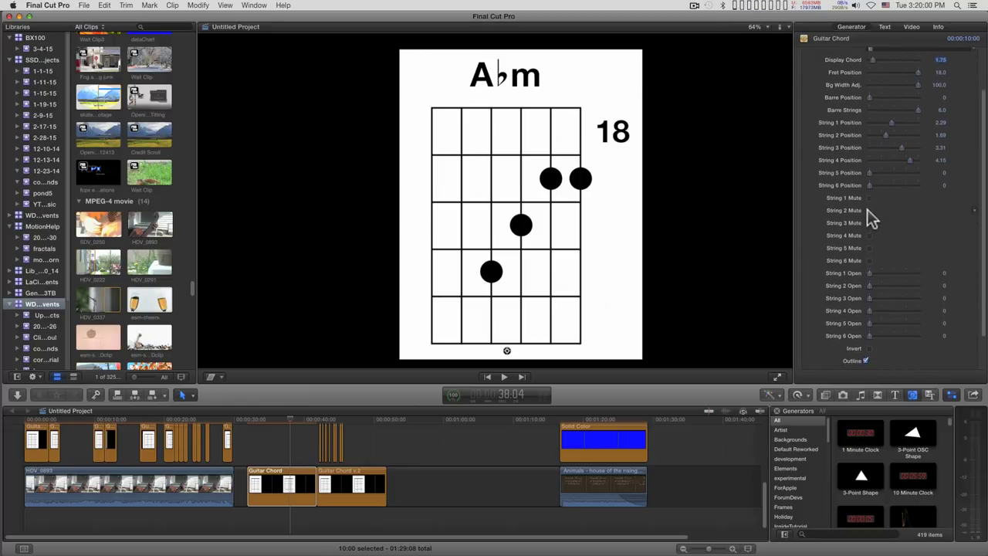
left_click(869, 198)
scroll(950, 235, "down", 2)
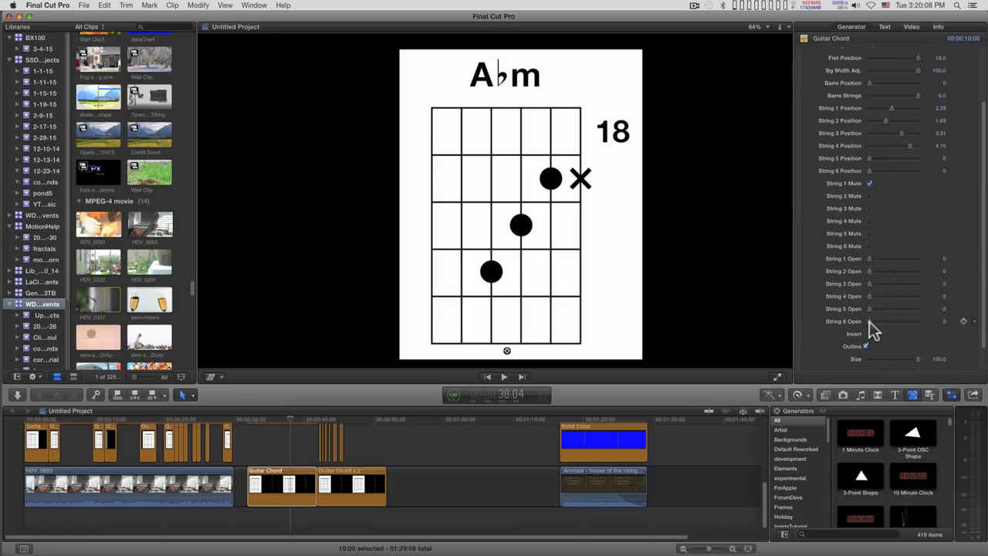
left_click_drag(870, 321, 939, 325)
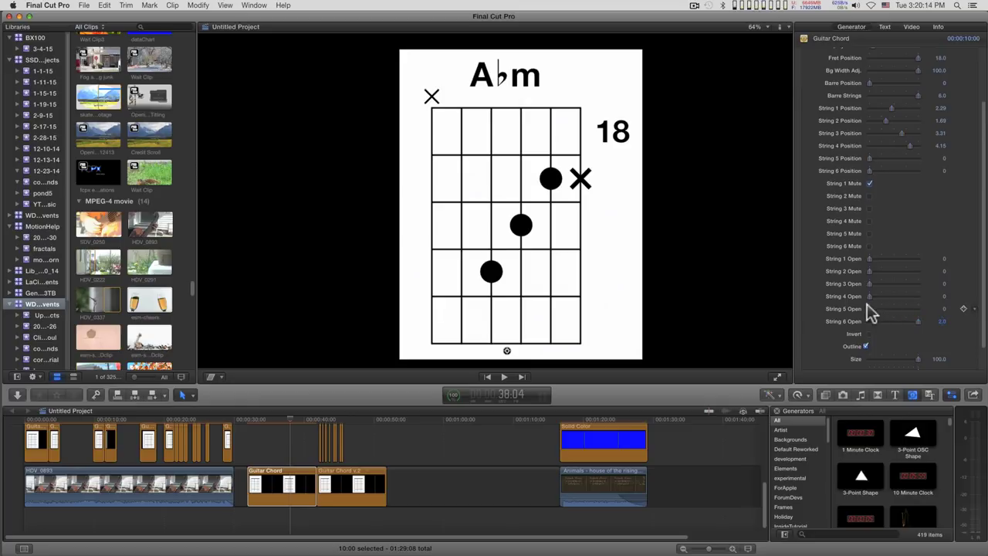
left_click_drag(871, 309, 918, 309)
scroll(900, 236, "down", 2)
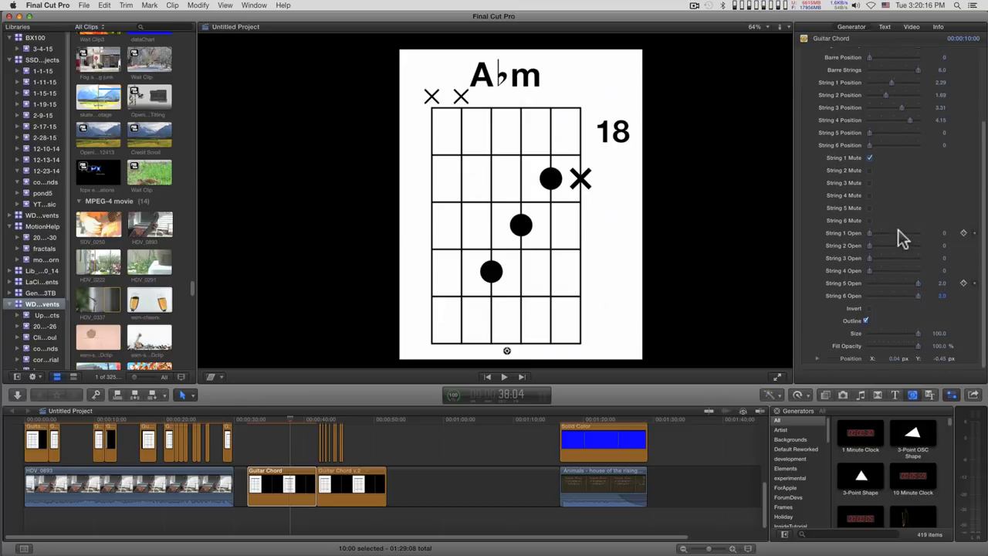
Toggle Invert on and off, reduce Size to 35.26, and drag the chart up and right.
left_click(870, 309)
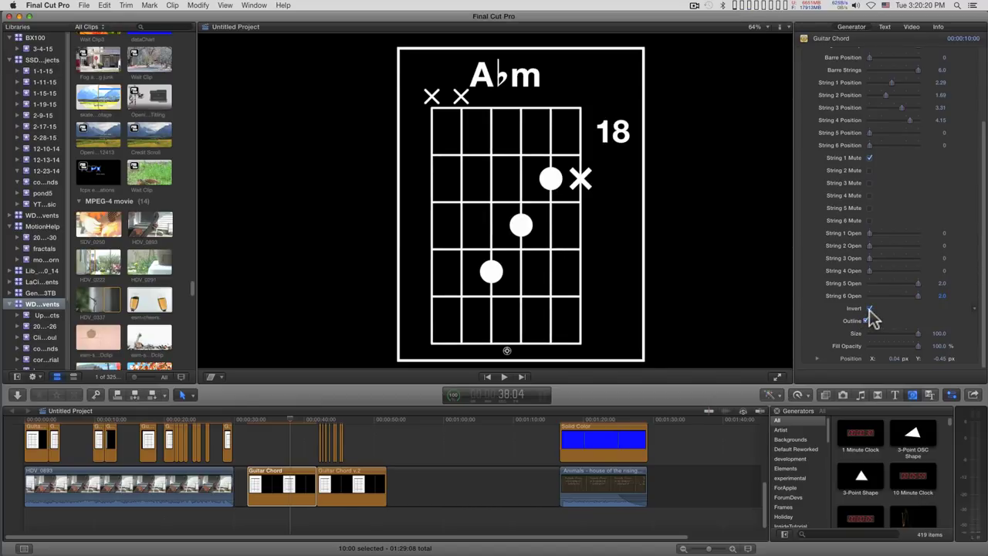
left_click(869, 309)
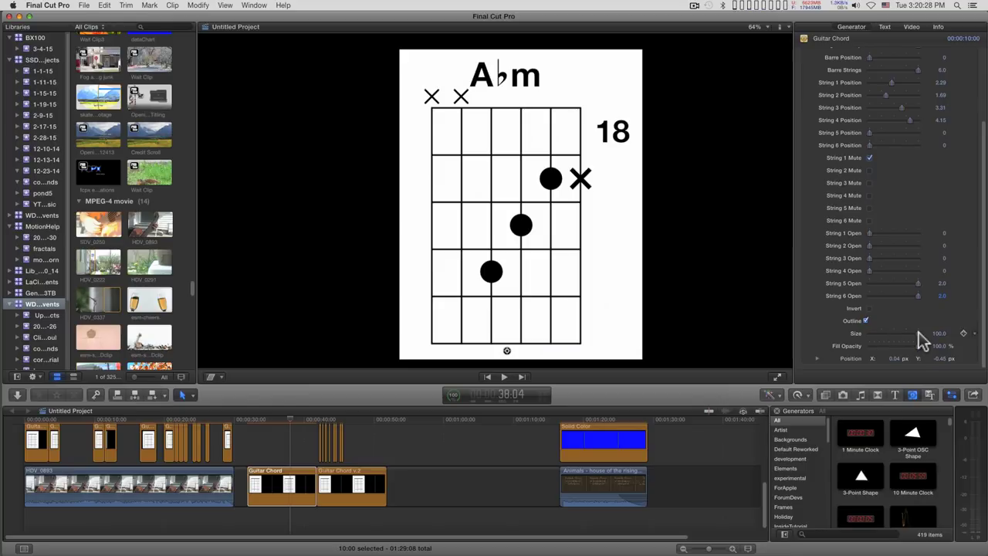
left_click_drag(918, 333, 878, 338)
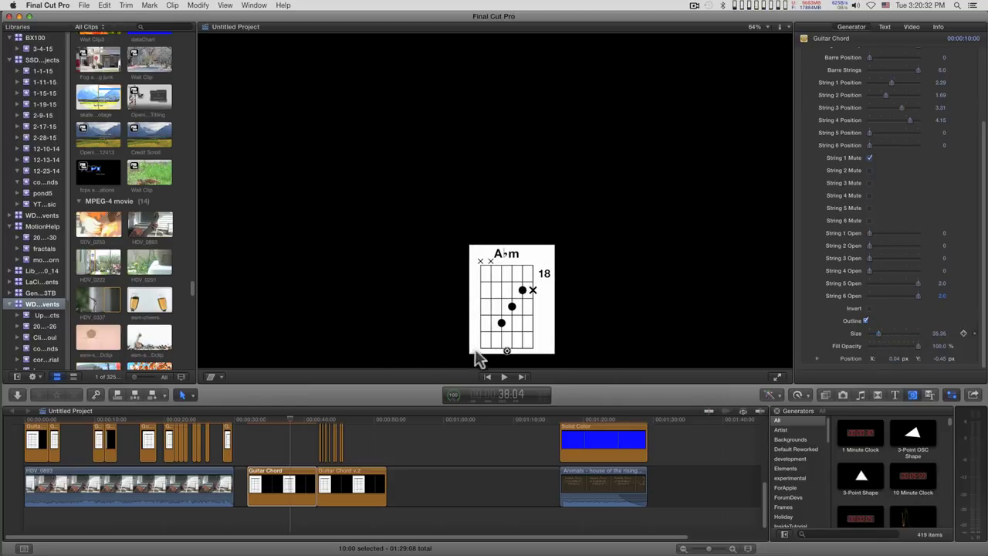
left_click_drag(506, 349, 622, 269)
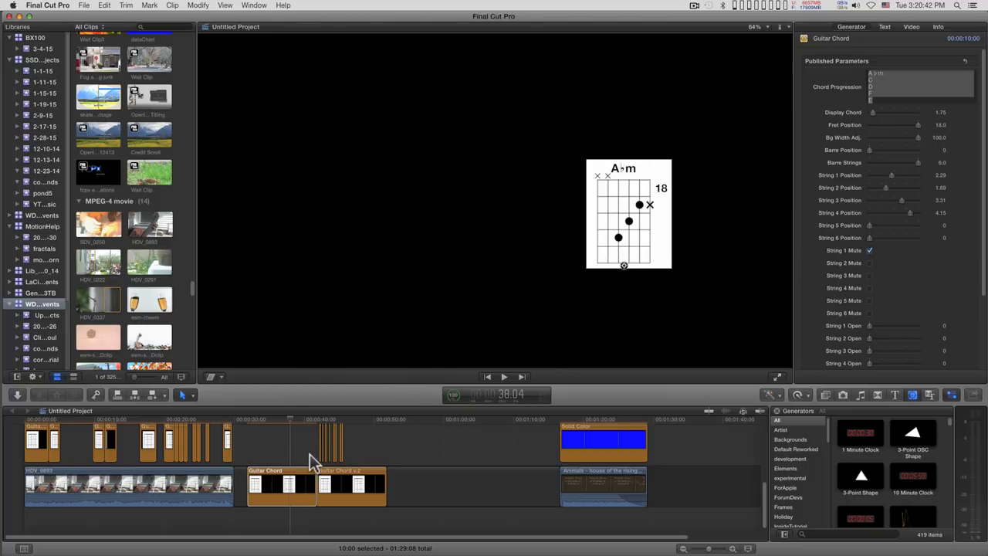
Option-drag a copy of the chord clip above the storyline and set Display Chord to 2.73.
left_click_drag(289, 485, 292, 433)
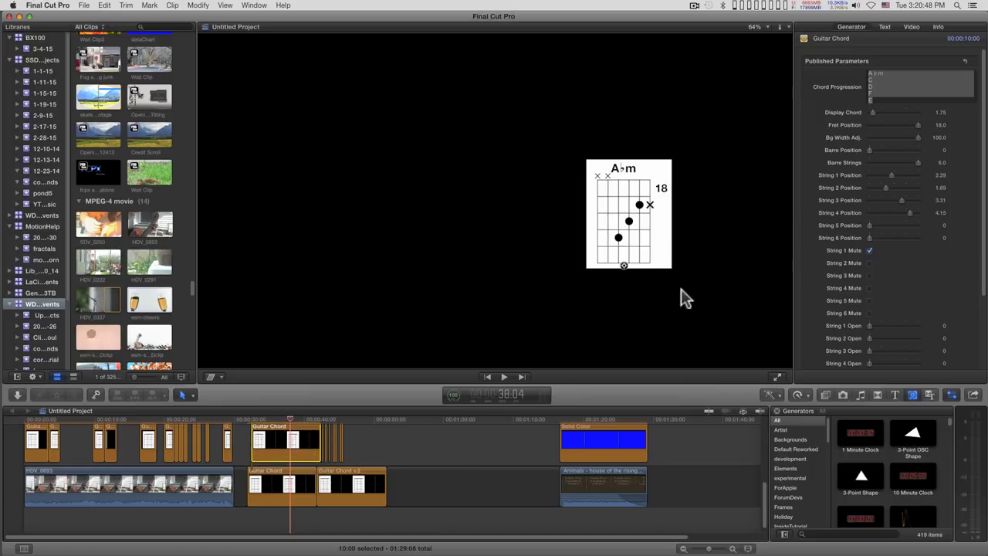
left_click(853, 101)
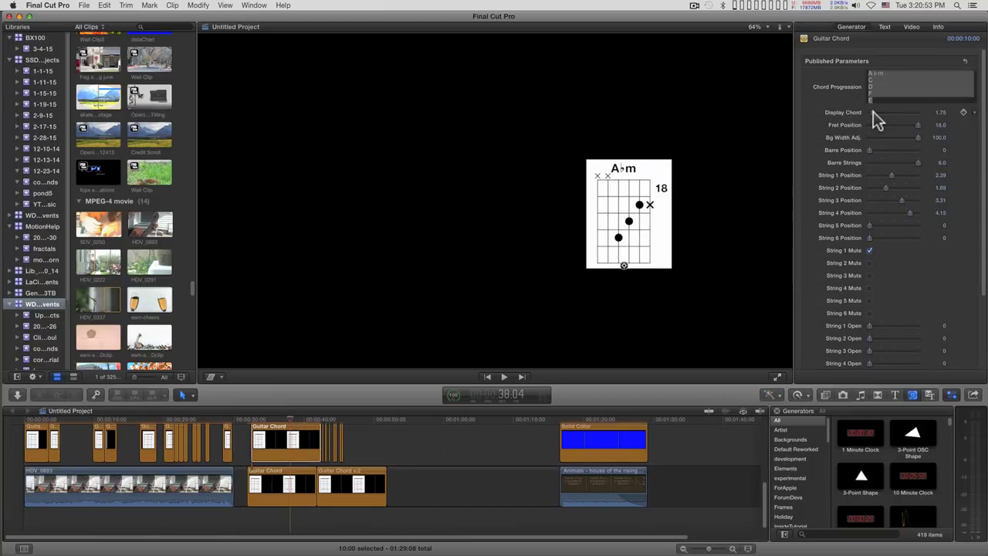
left_click(873, 112)
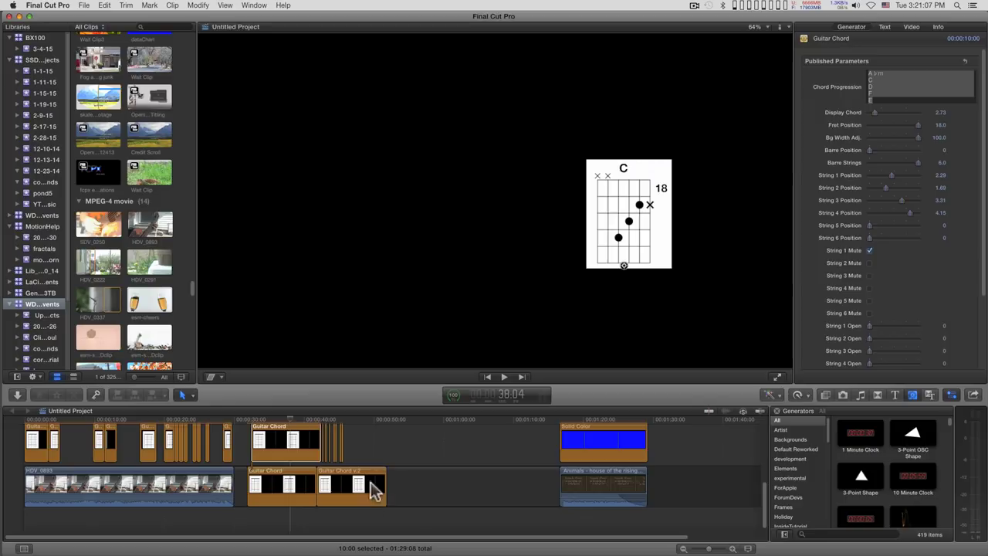
scroll(898, 294, "down", 4)
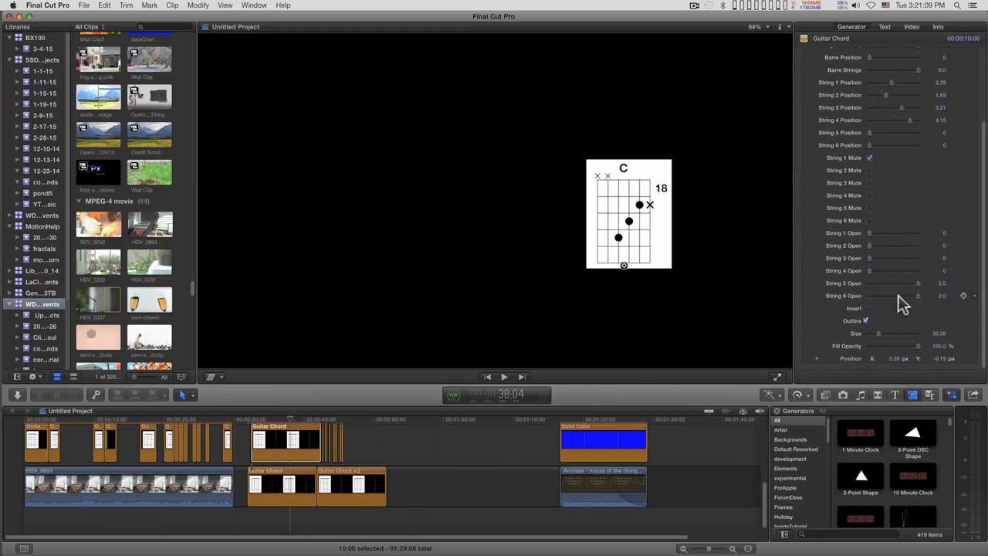
scroll(903, 304, "up", 2)
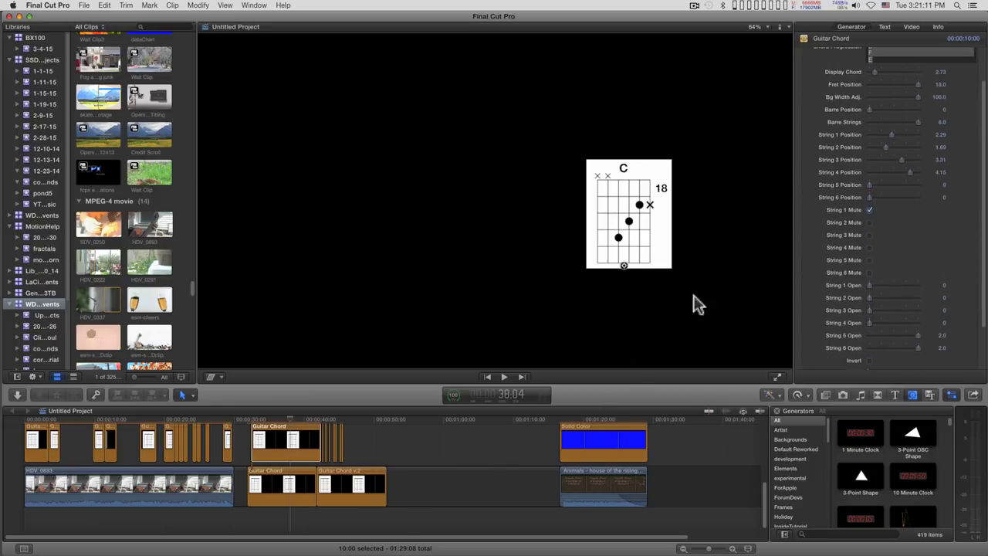
At the A# chord clip, drag the finger dots for strings 1–3 down to open circles.
left_click_drag(286, 419, 354, 419)
left_click(358, 494)
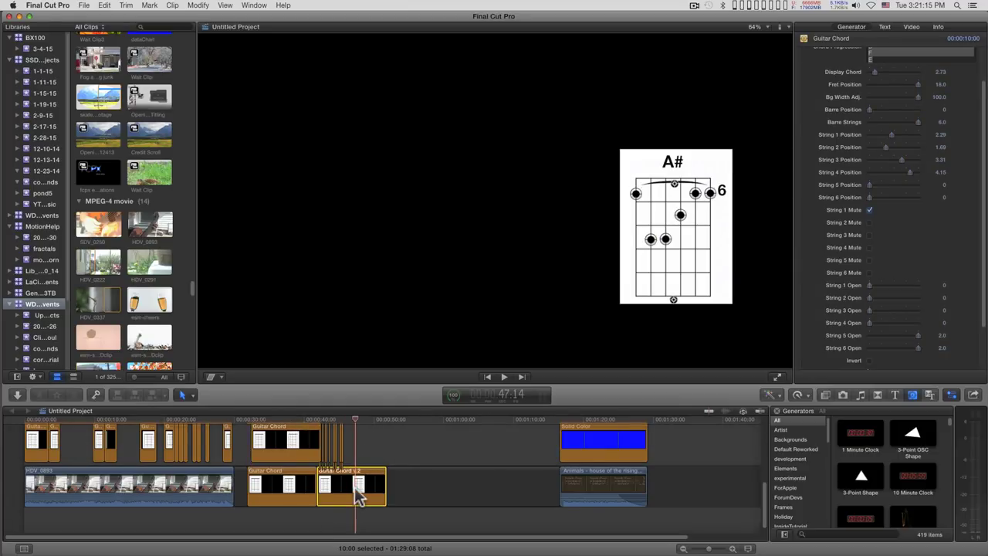
left_click_drag(711, 193, 711, 335)
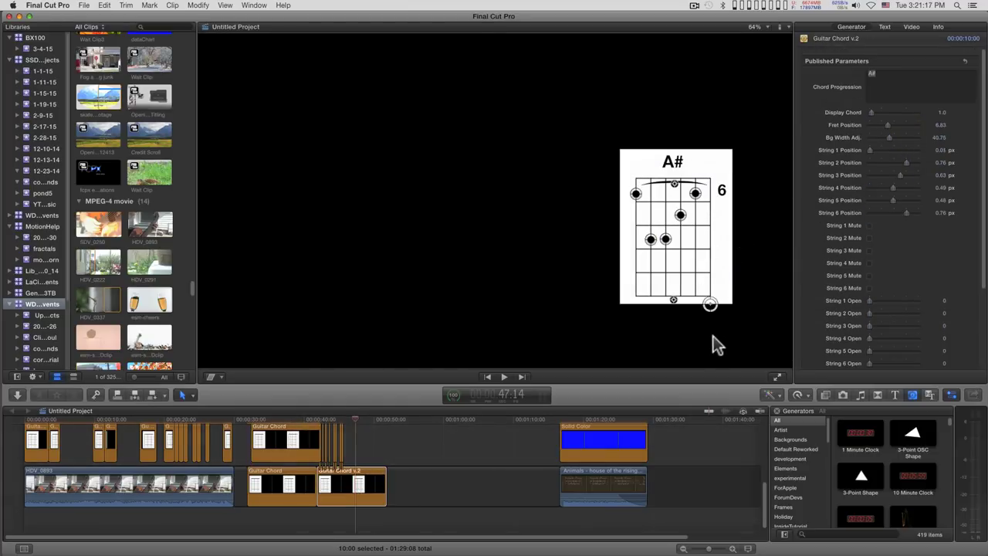
left_click_drag(695, 193, 680, 345)
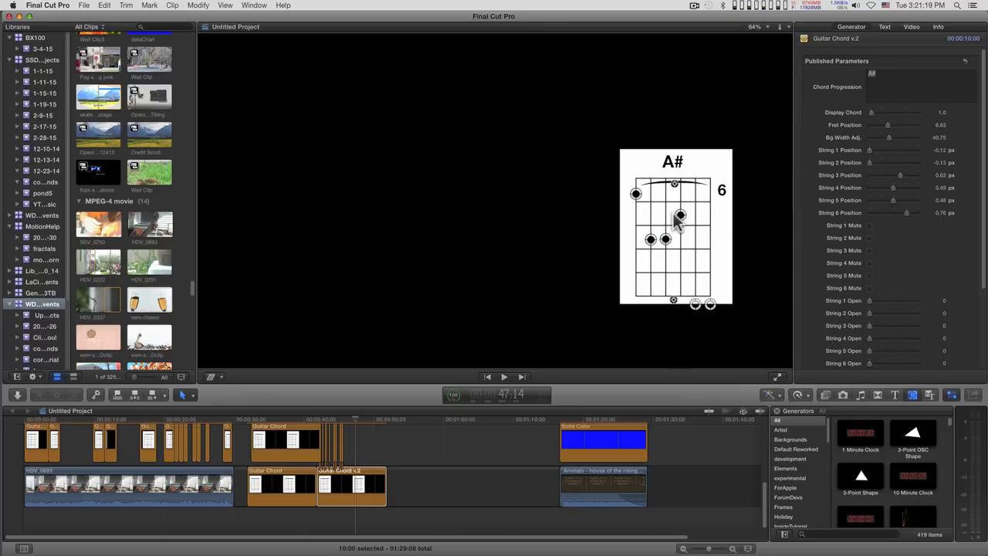
left_click_drag(681, 216, 690, 323)
Clear strings 4–6 to open circles and shift the barre arc over the first fret.
left_click_drag(670, 239, 657, 302)
left_click_drag(654, 238, 643, 336)
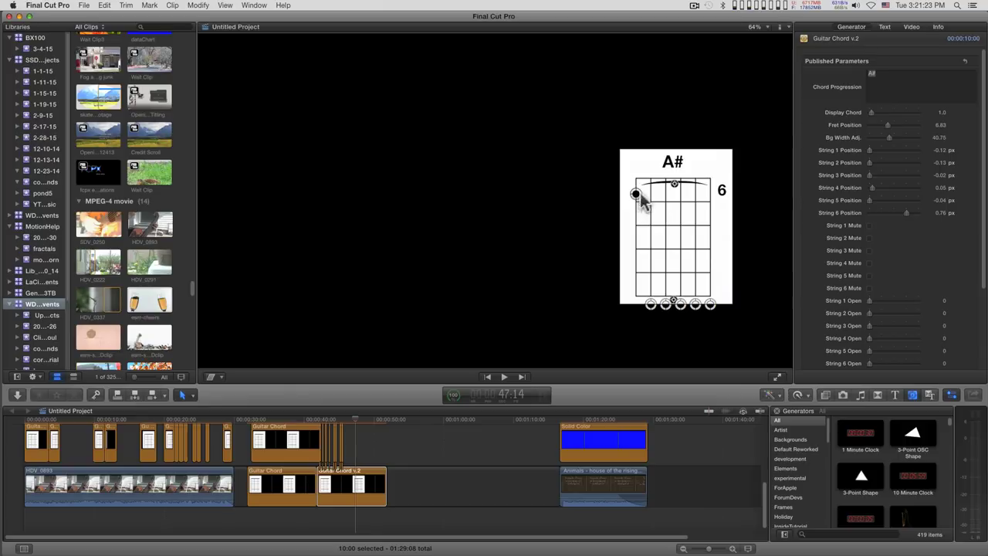
left_click_drag(627, 251, 630, 335)
mouse_move(687, 188)
left_mouse_down()
mouse_move(653, 188)
mouse_move(674, 191)
left_mouse_up()
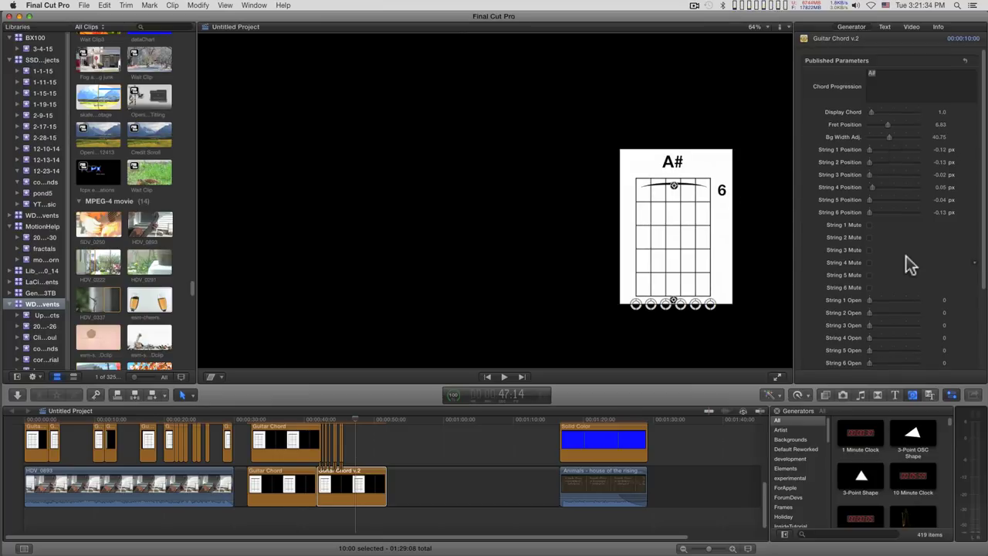
scroll(906, 256, "down", 3)
Add fret-2 finger dots on strings 2–4 and move the barre, set to about 3.69 strings, down to fret 2.
scroll(906, 258, "down", 1)
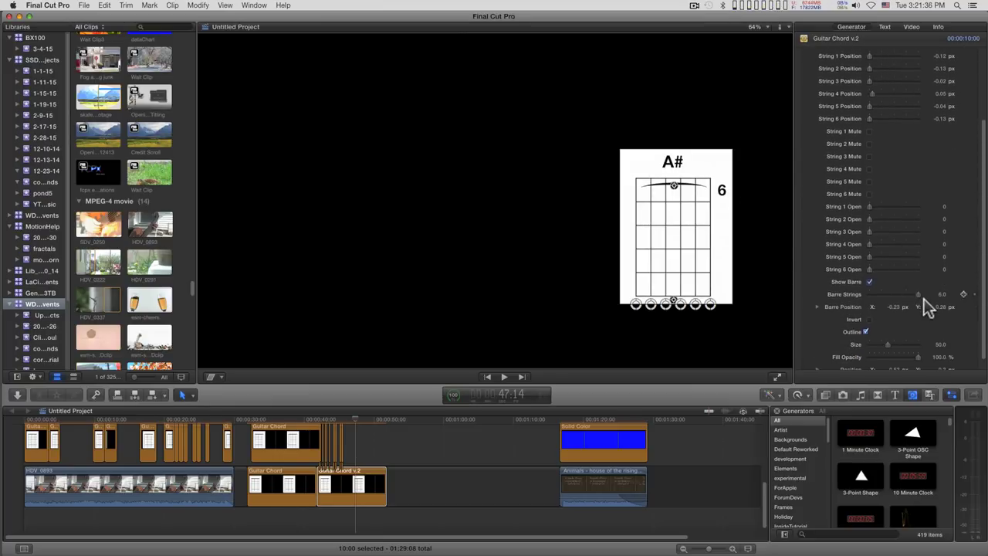
left_click(917, 294)
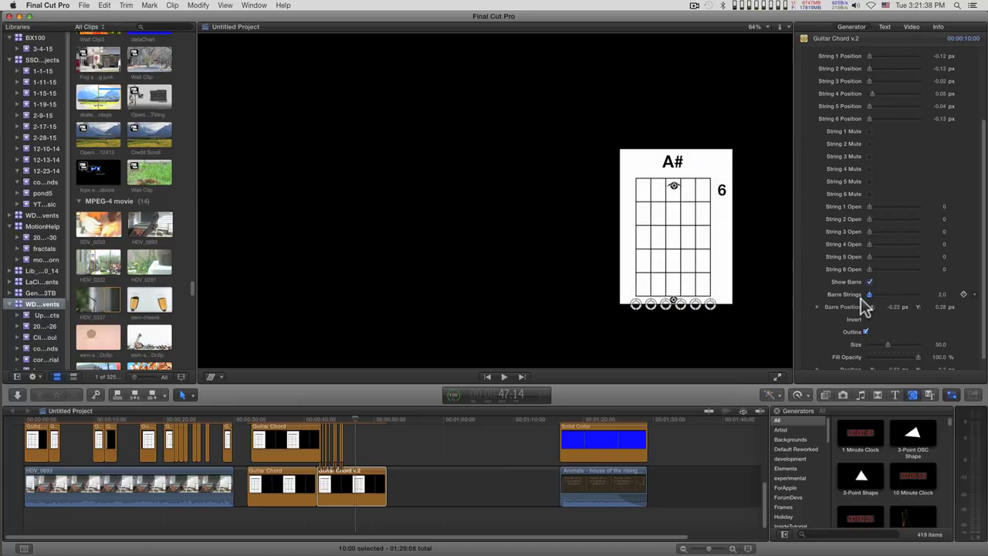
left_click_drag(937, 306, 873, 311)
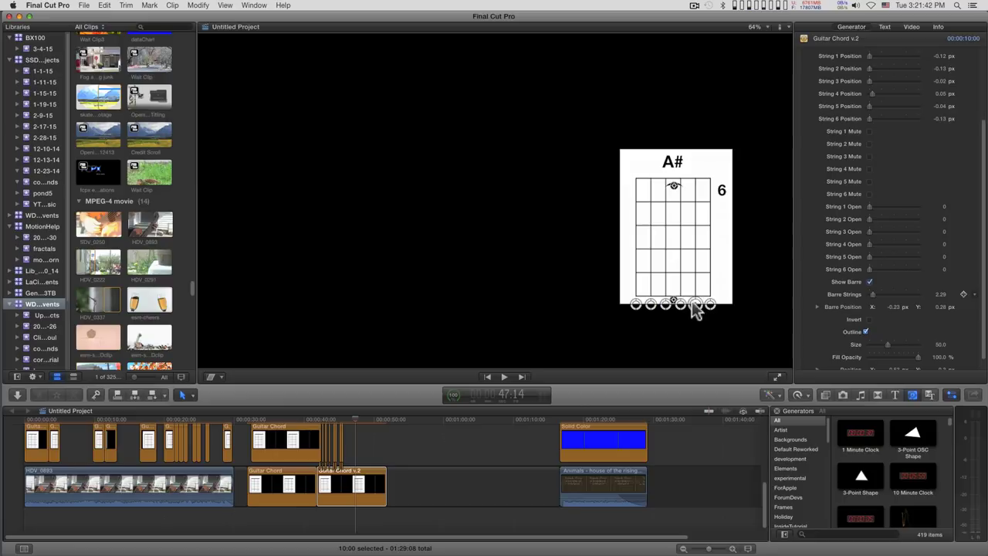
left_click_drag(692, 306, 695, 238)
left_click_drag(679, 303, 695, 215)
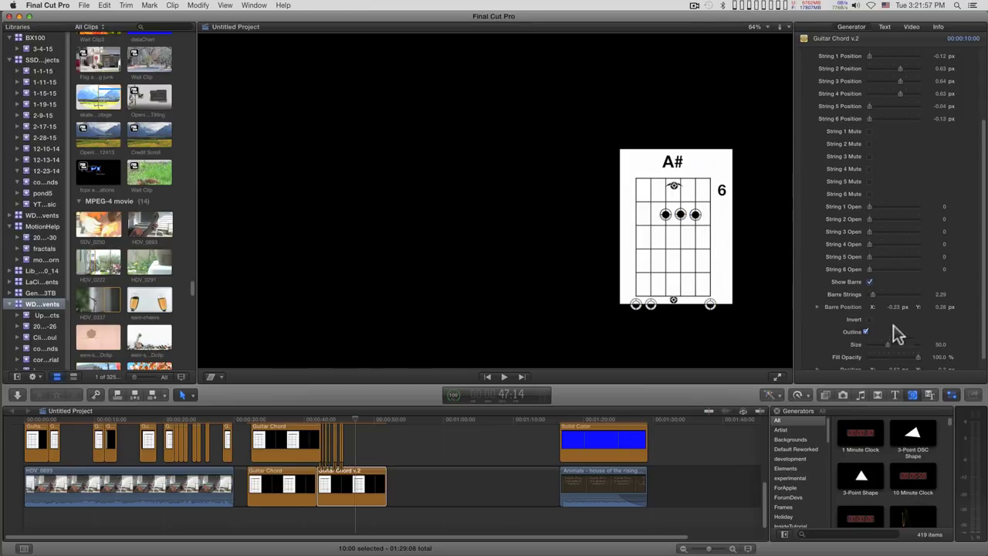
left_click_drag(874, 293, 889, 296)
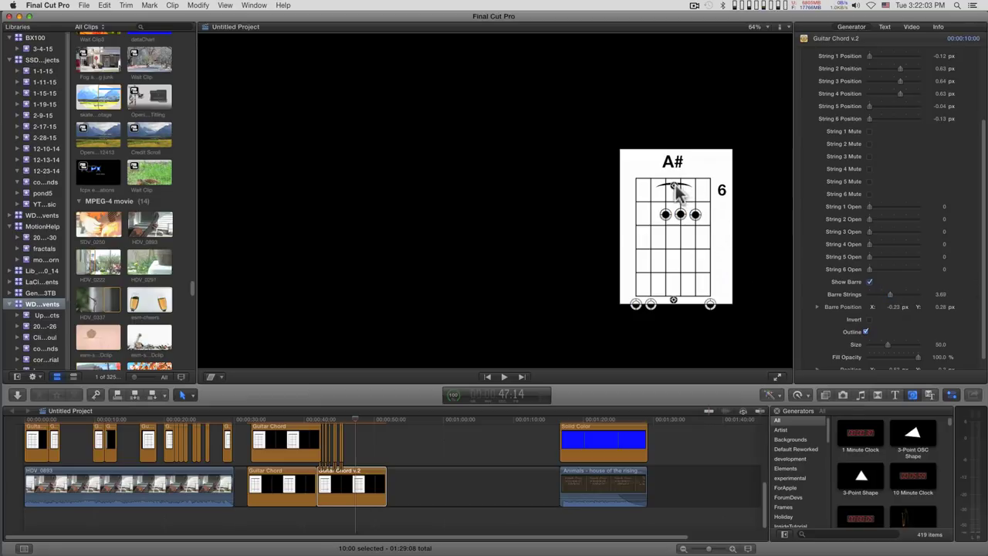
left_click_drag(676, 193, 682, 212)
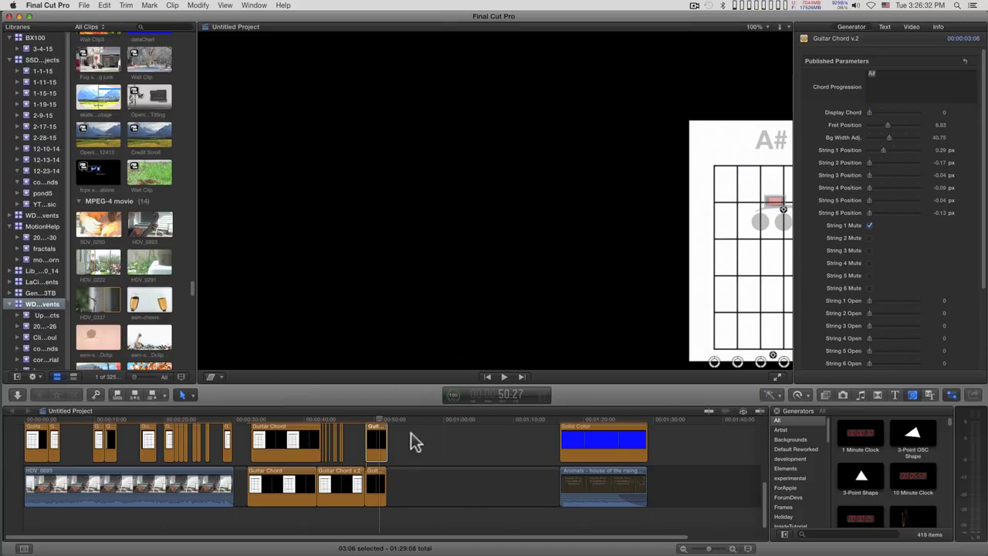
Option-drag the Guitar Chord v.2 clip rightward to make another chord chart copy.
left_click_drag(378, 442, 402, 440)
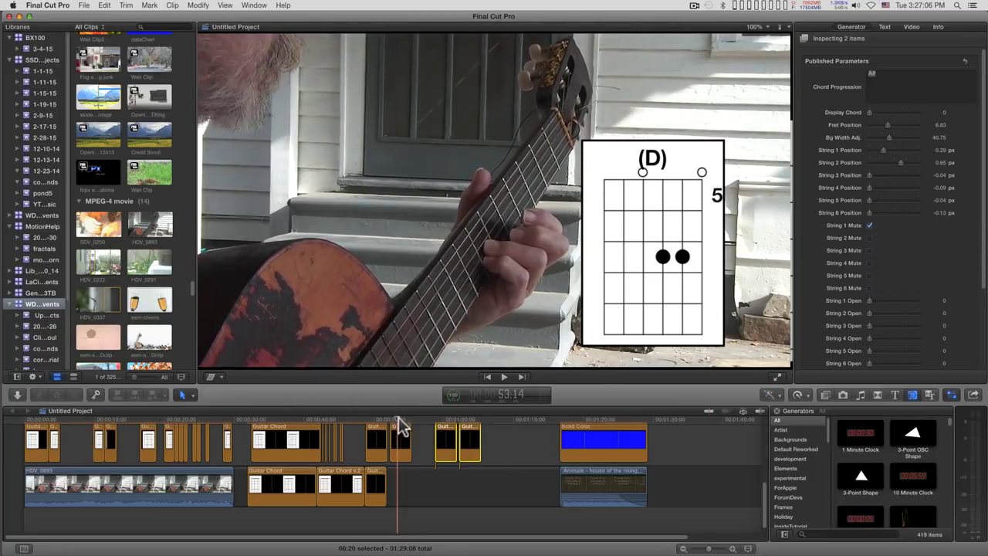
left_click_drag(400, 421, 296, 437)
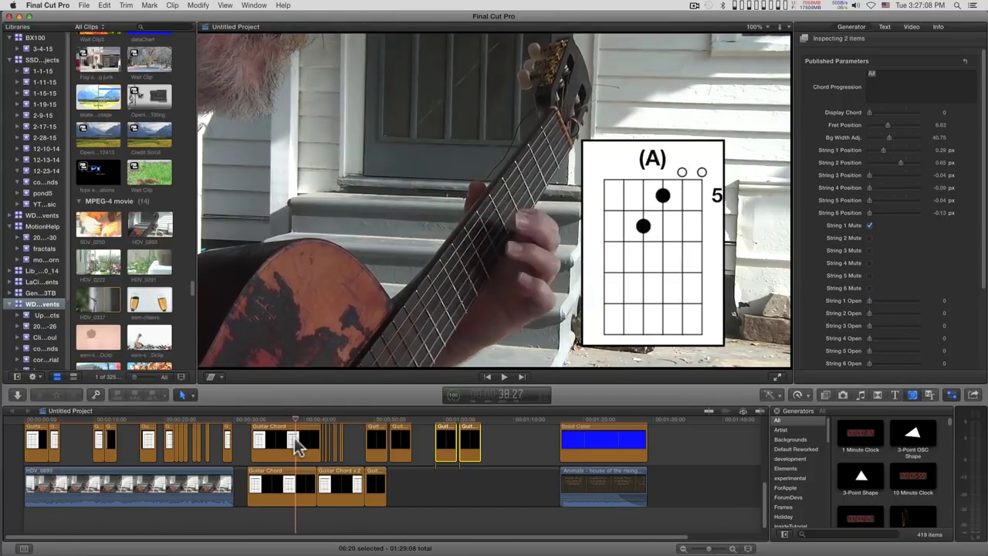
scroll(537, 428, "up", 2)
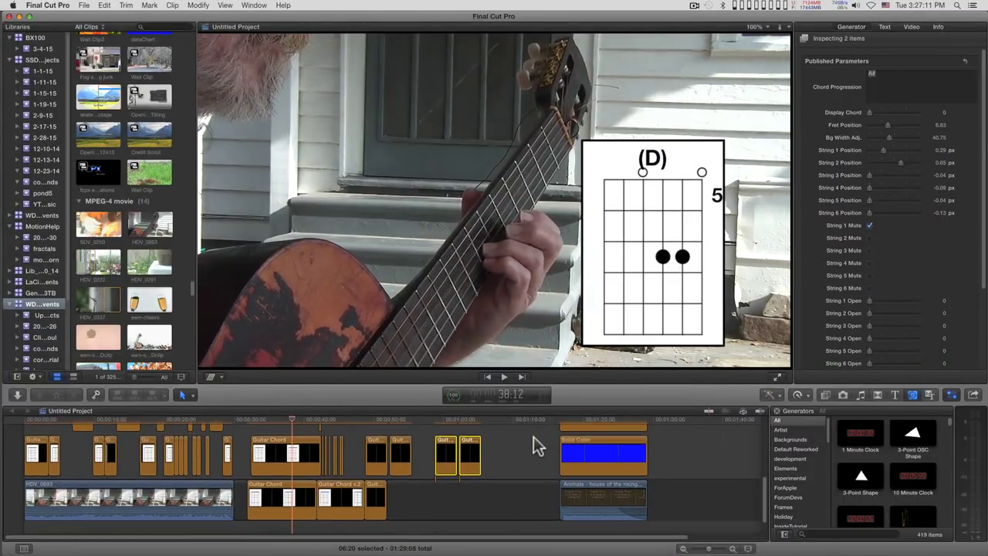